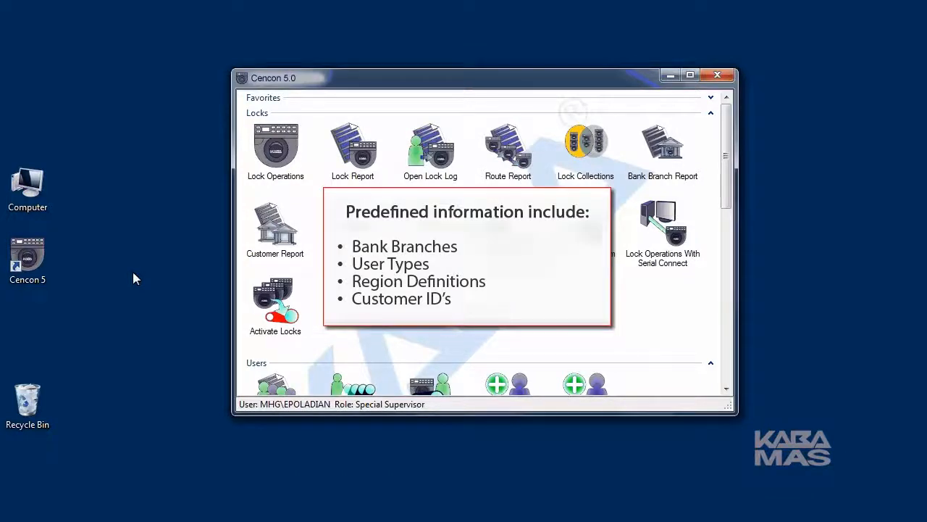
left_click(661, 145)
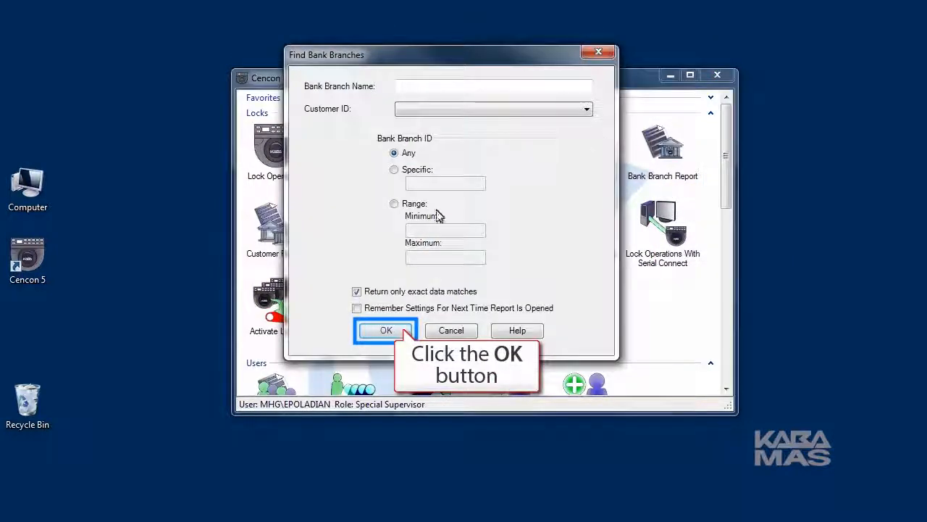
left_click(388, 330)
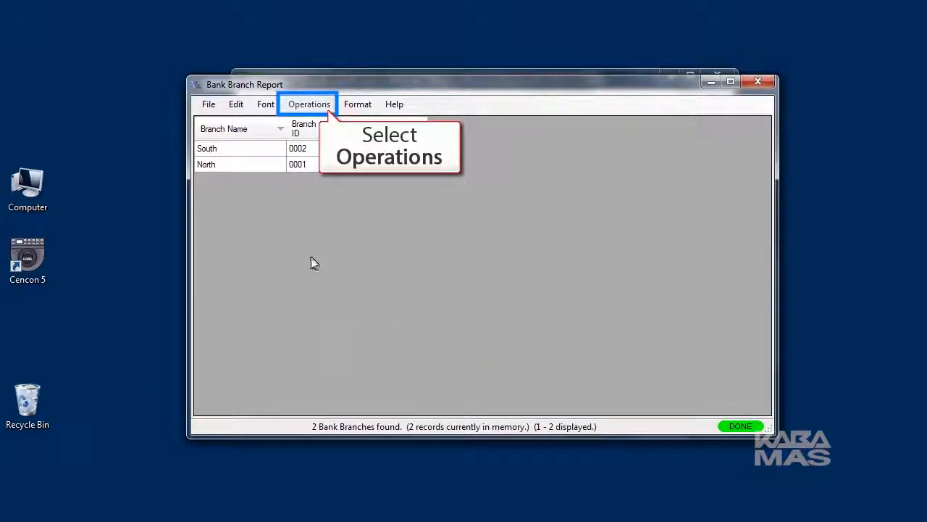
left_click(295, 109)
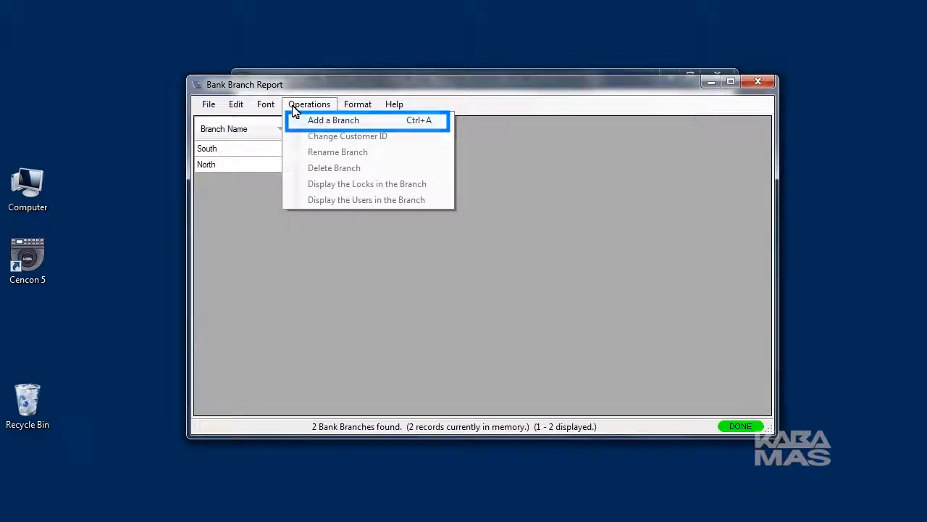
left_click(756, 83)
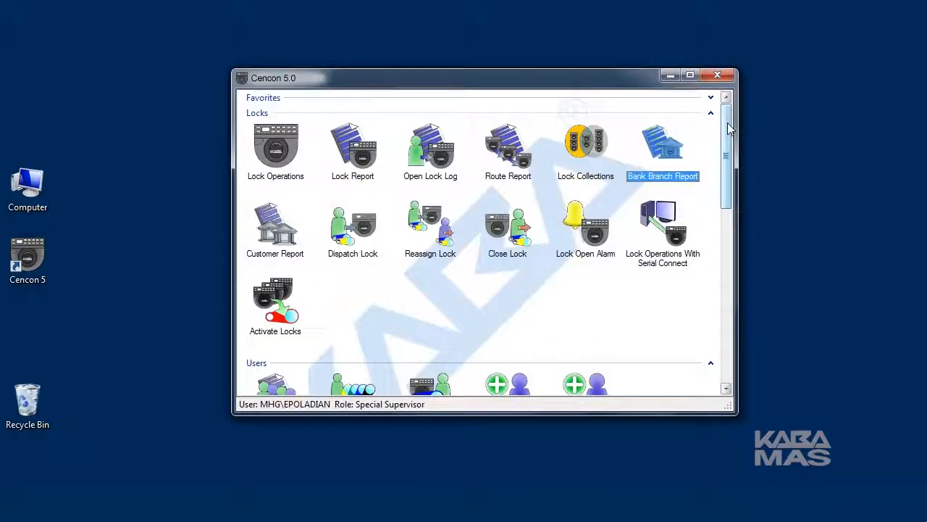
left_click_drag(730, 128, 748, 319)
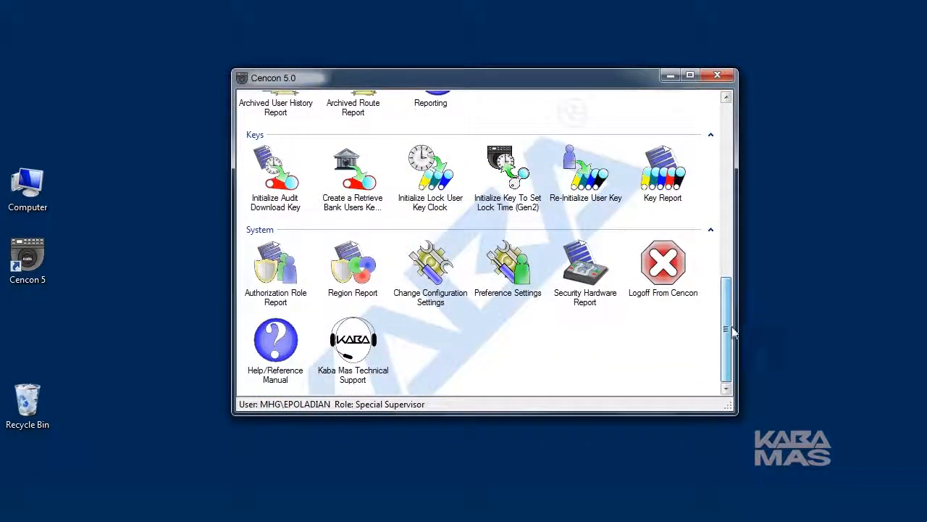
double_click(353, 270)
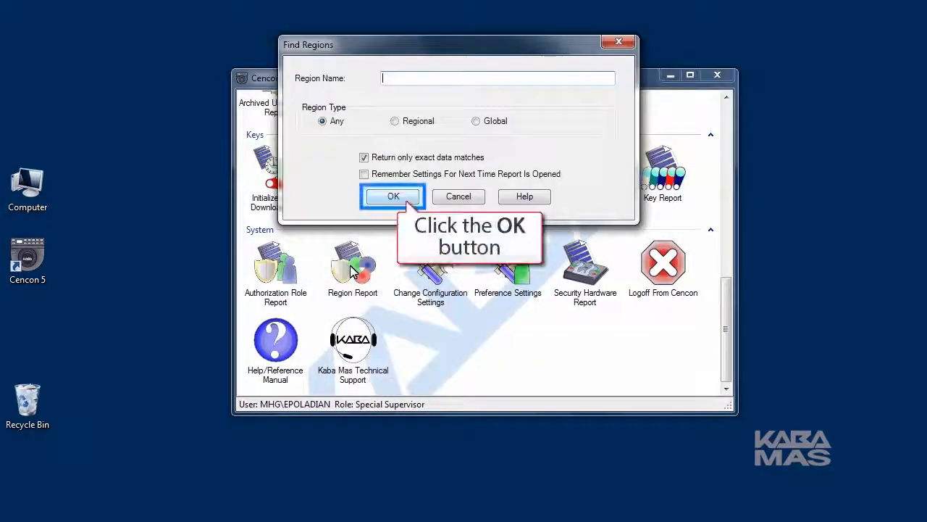
left_click(392, 197)
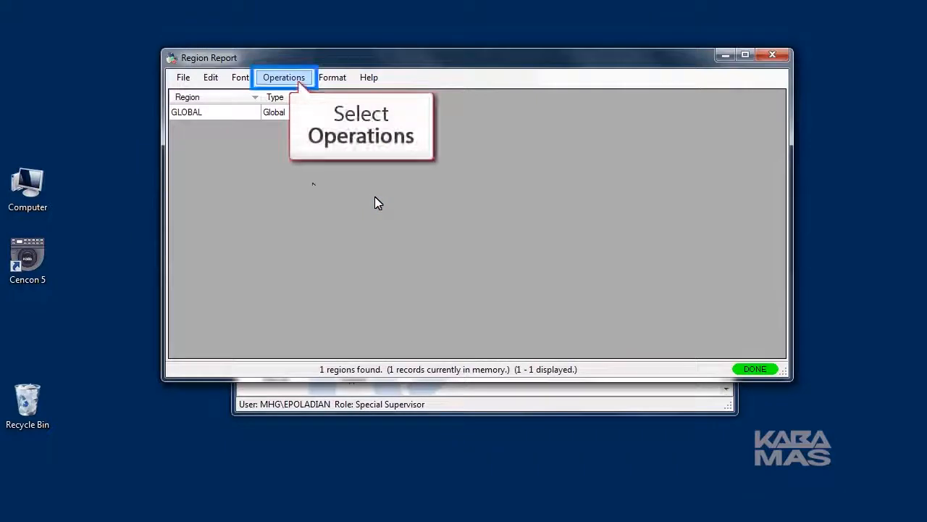
left_click(265, 77)
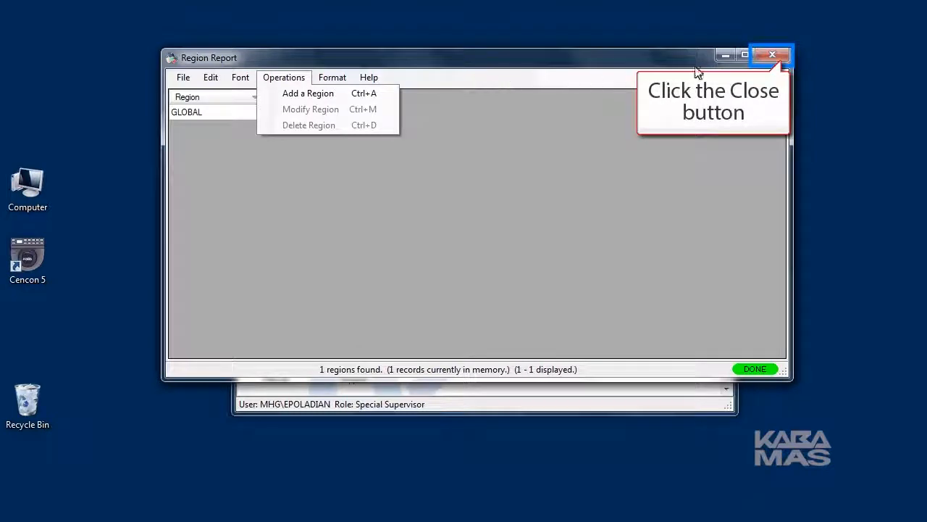
left_click(772, 55)
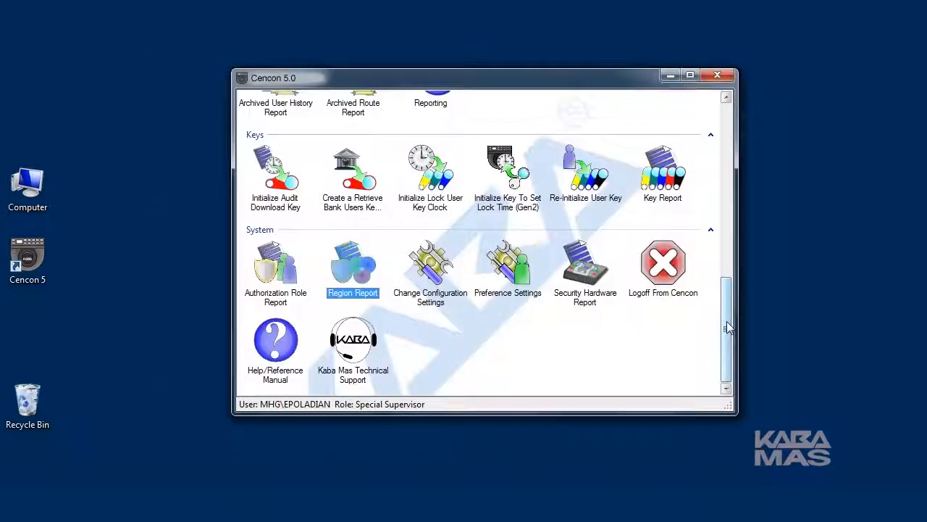
left_click_drag(726, 321, 720, 135)
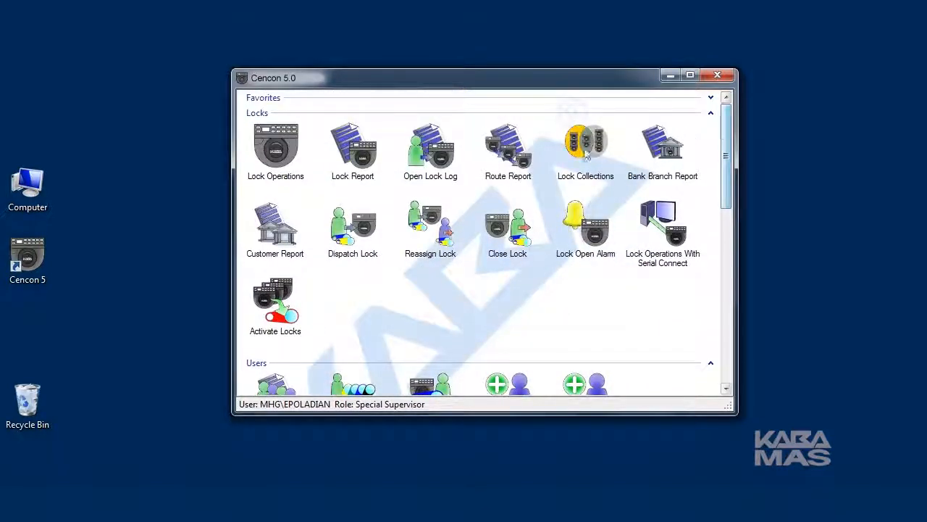
left_click(273, 216)
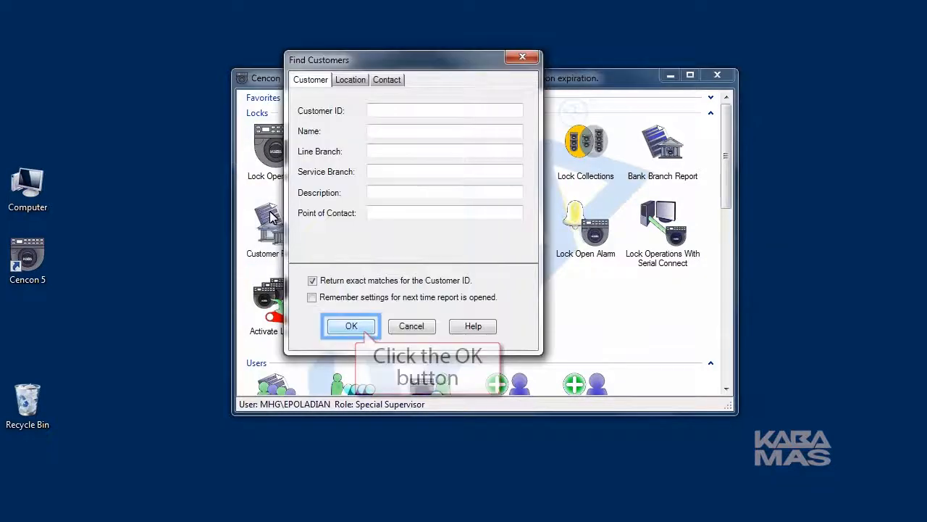
left_click(348, 326)
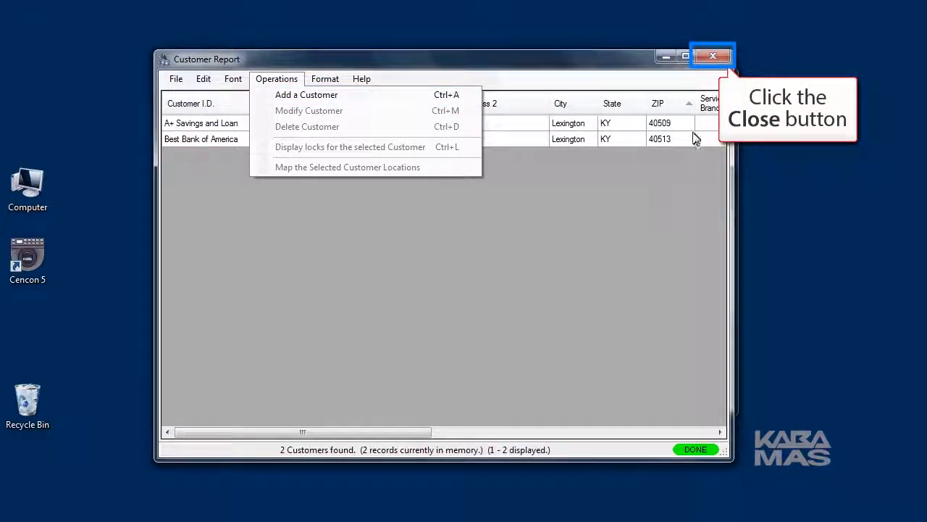
left_click(707, 59)
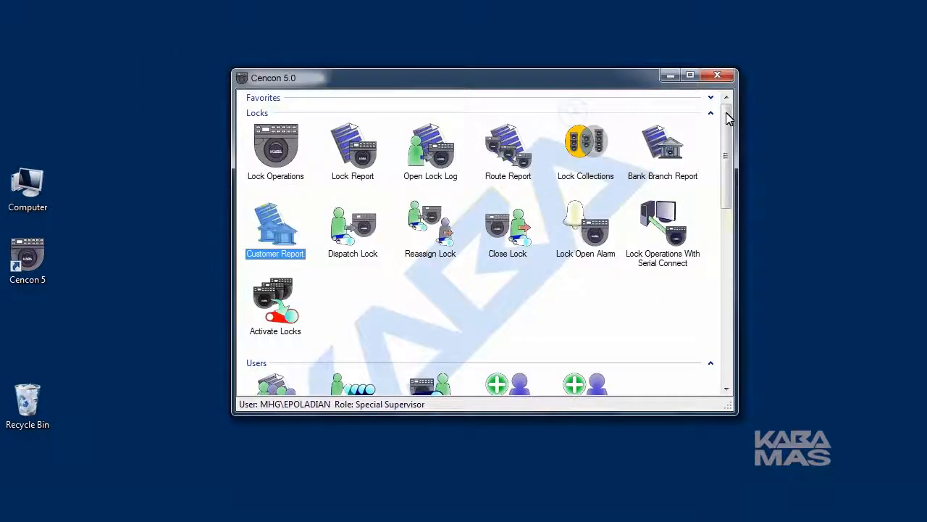
left_click_drag(730, 128, 734, 215)
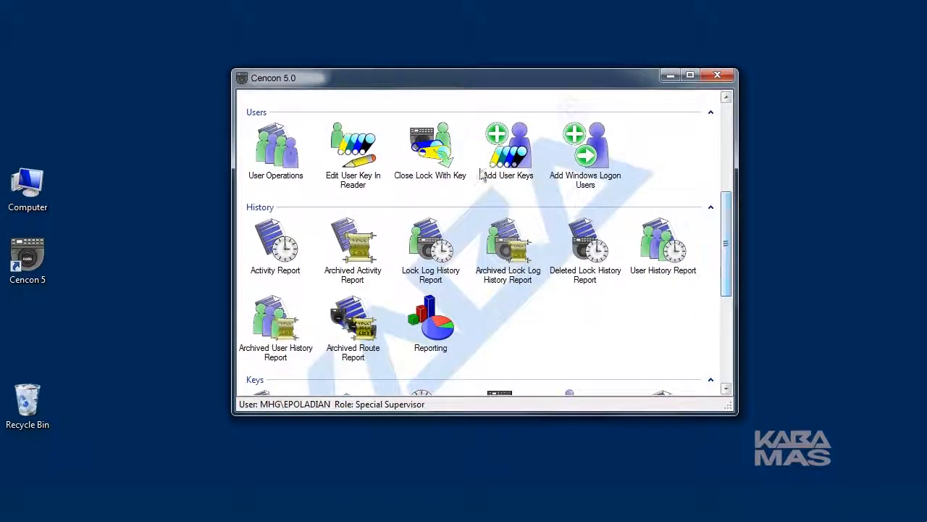
List all eight existing users with default Find Users criteria and start a new Add a User form.
left_click(274, 140)
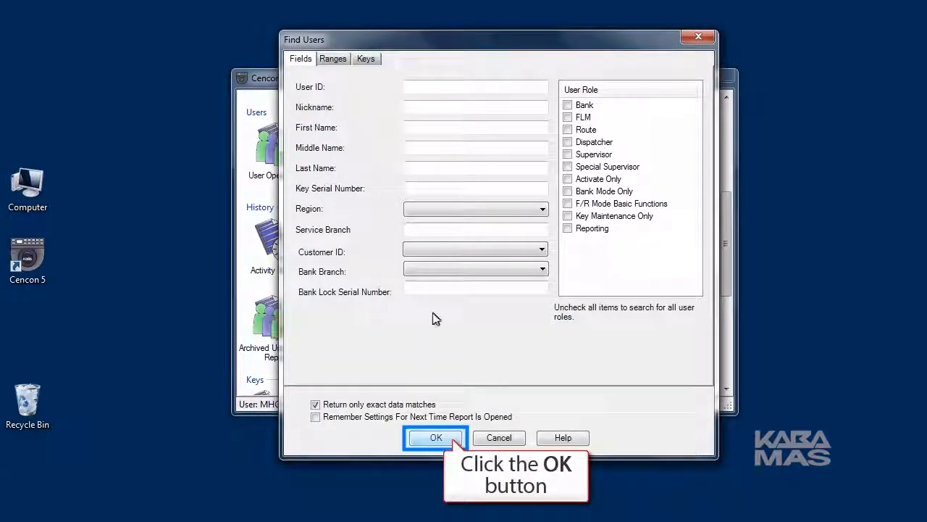
left_click(439, 438)
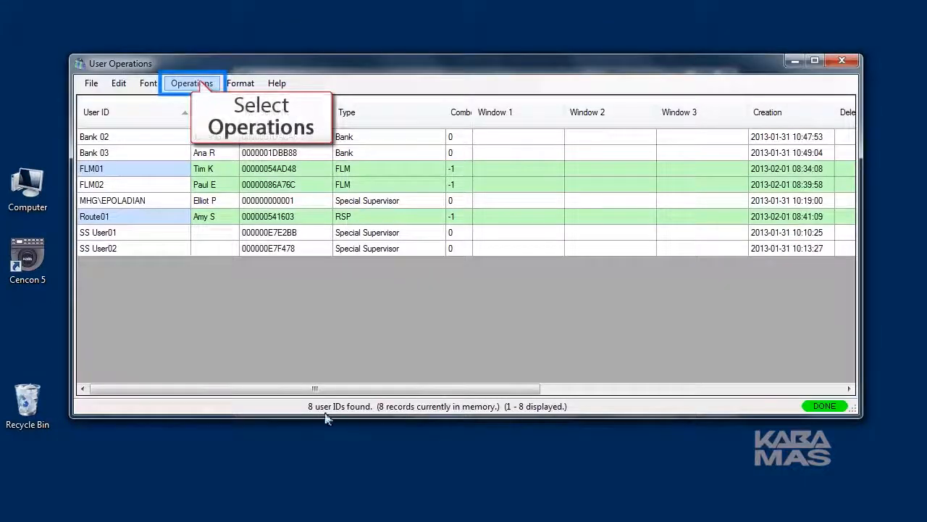
left_click(194, 83)
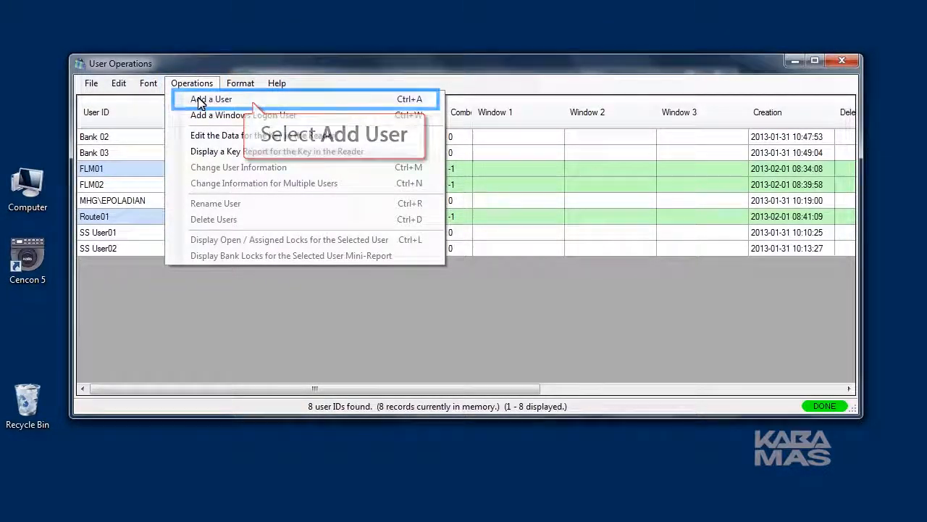
left_click(201, 102)
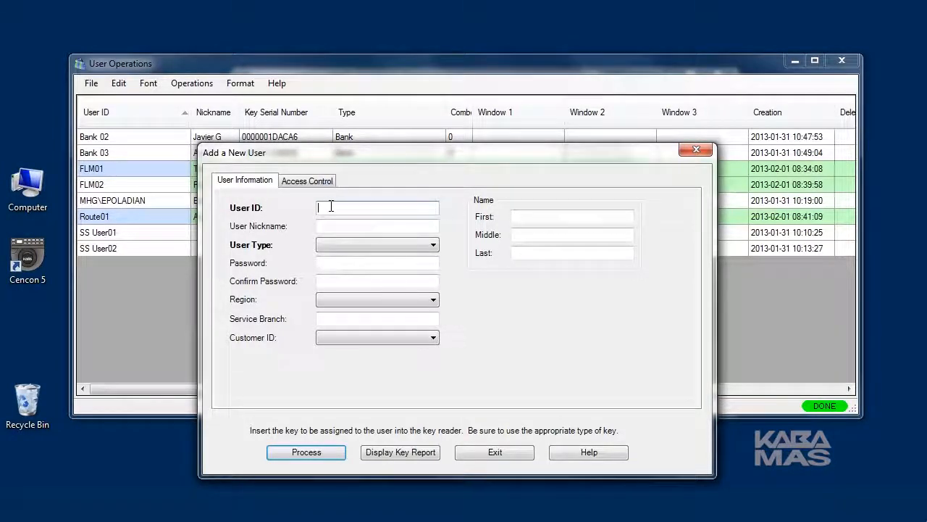
Enter User ID 'Bank 01' and the user's nickname.
type("ank 01")
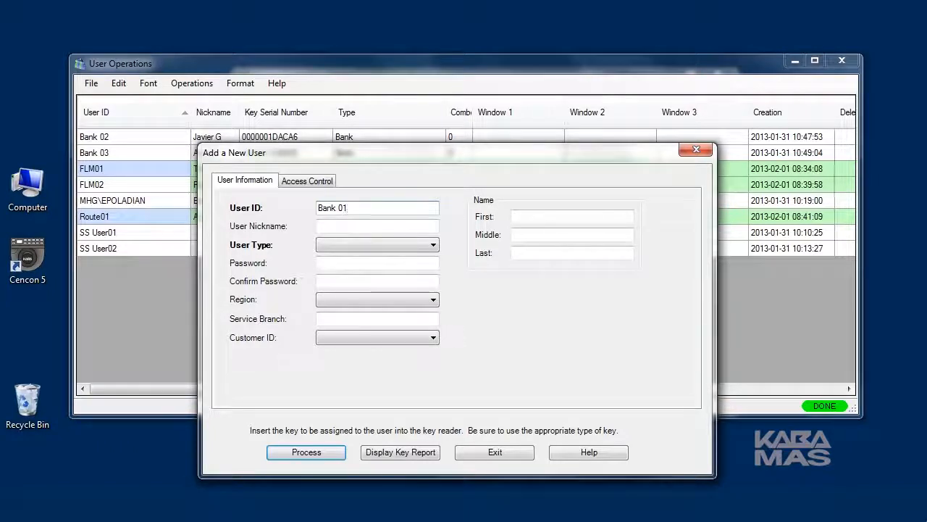
left_click(324, 228)
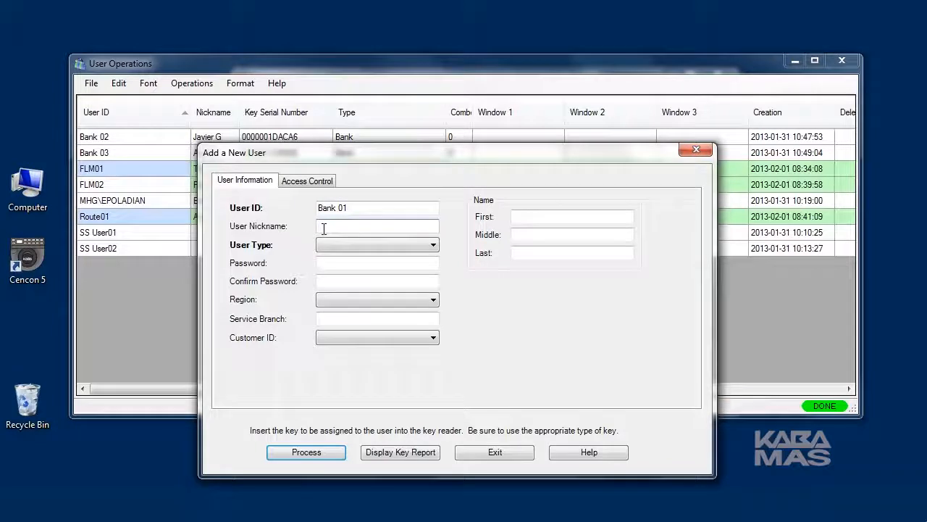
type("William J")
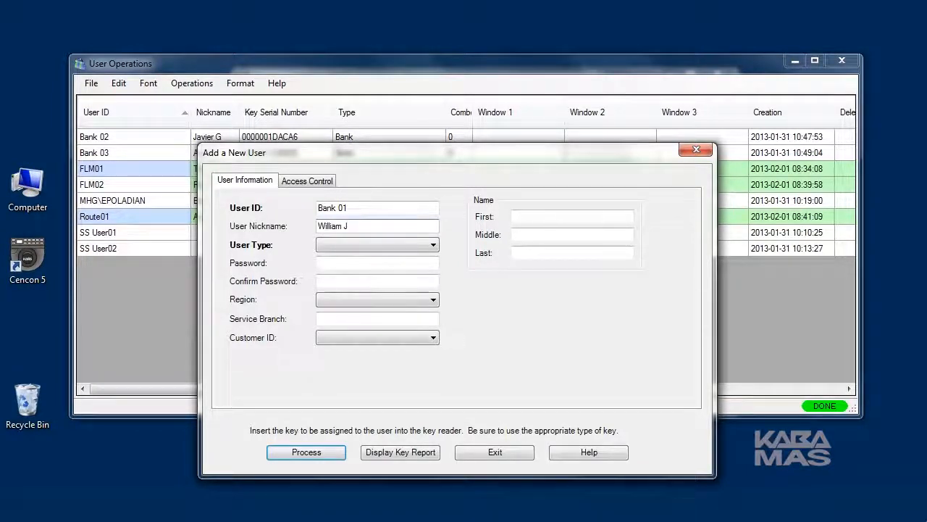
Make the user a Bank user in the North branch with Bank User ID 1.
left_click(325, 247)
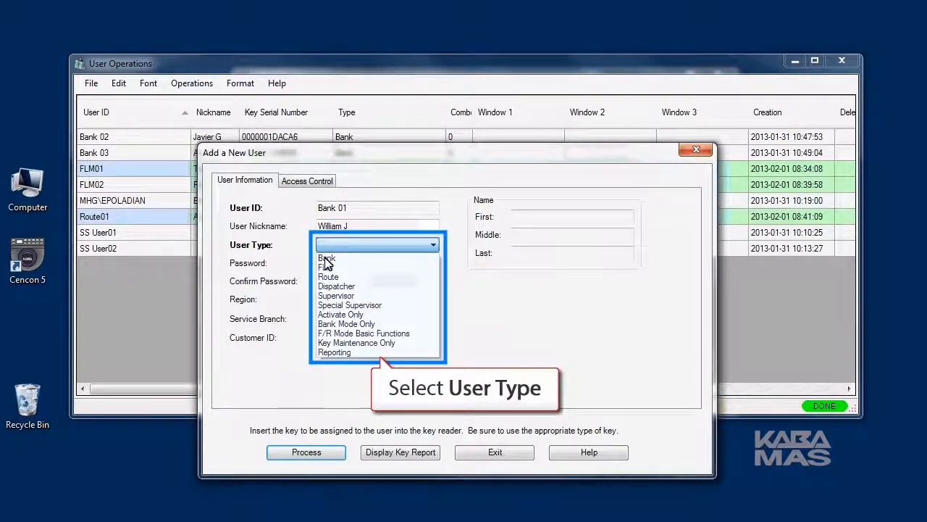
left_click(326, 259)
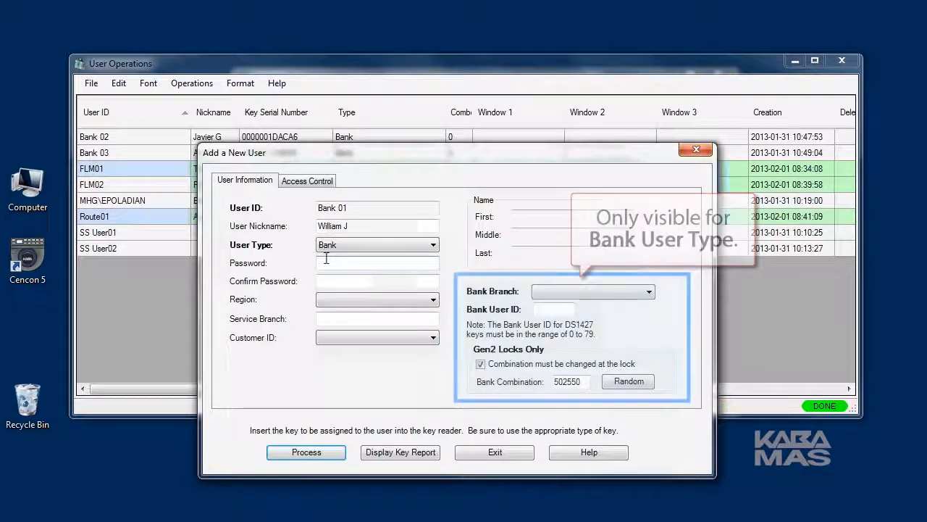
left_click(650, 293)
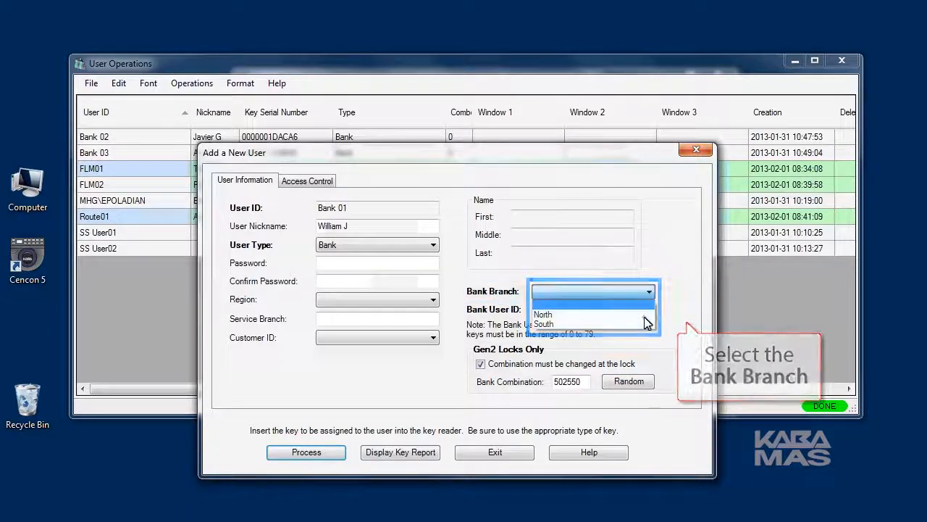
left_click(565, 314)
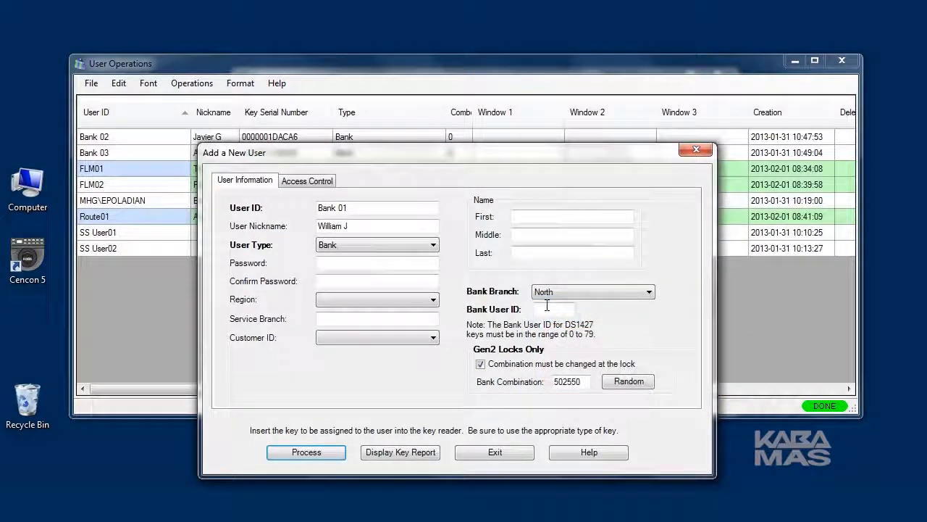
left_click(544, 309)
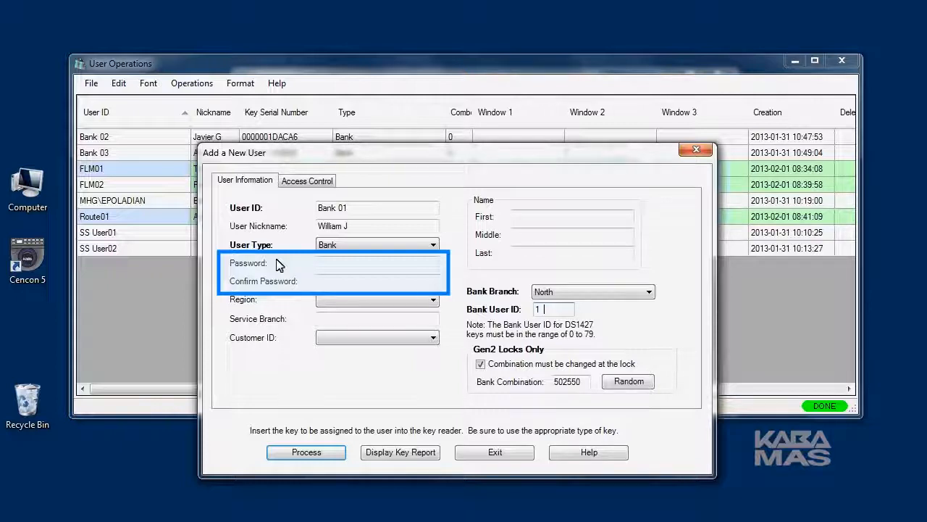
Show the Access Control page, which has no time windows and 0 dispatches allowed.
left_click(297, 184)
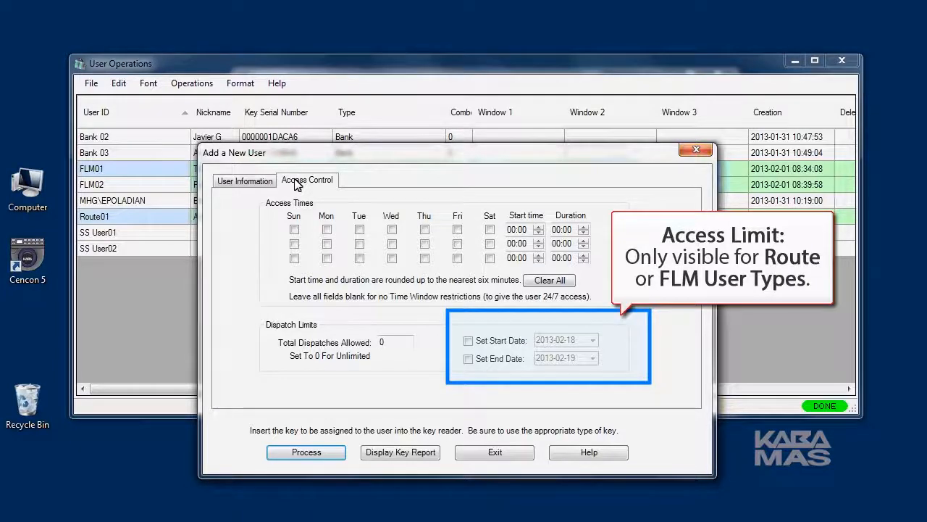
Back on User Information, set the Region to GLOBAL.
left_click(223, 182)
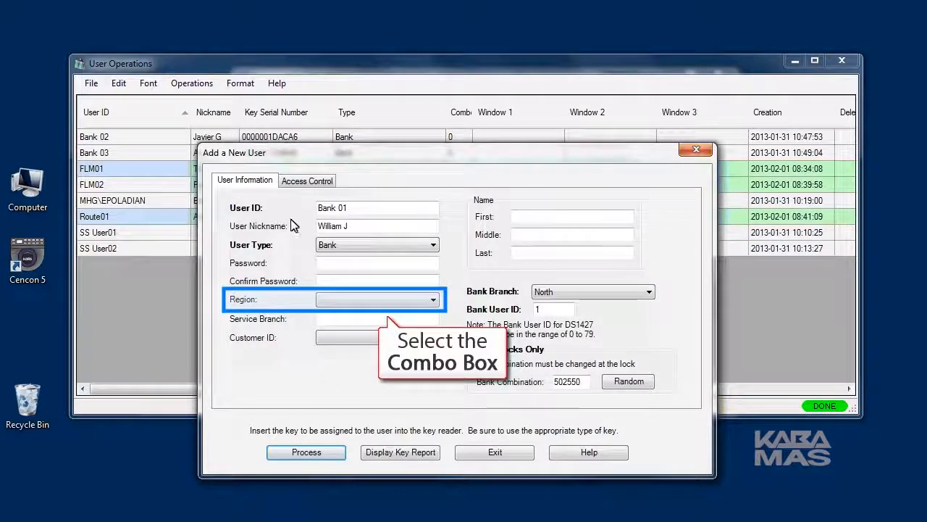
left_click(432, 302)
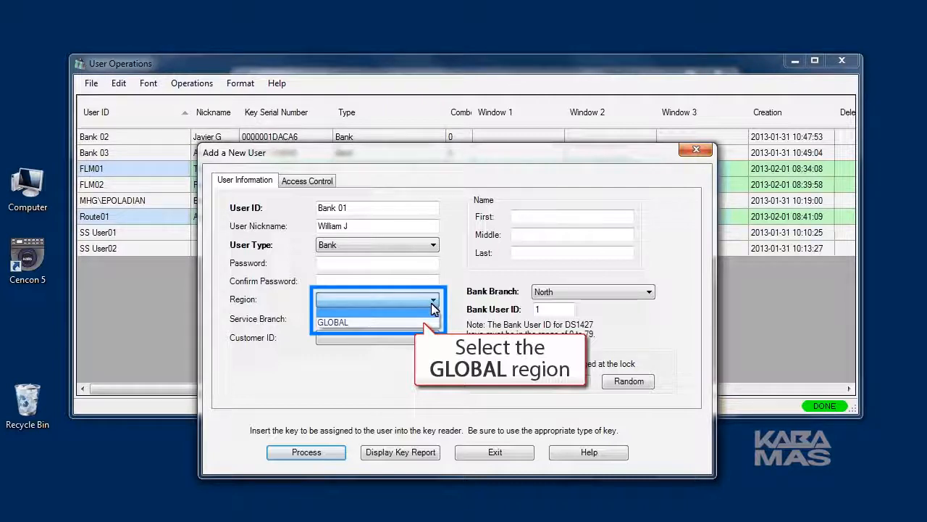
left_click(355, 323)
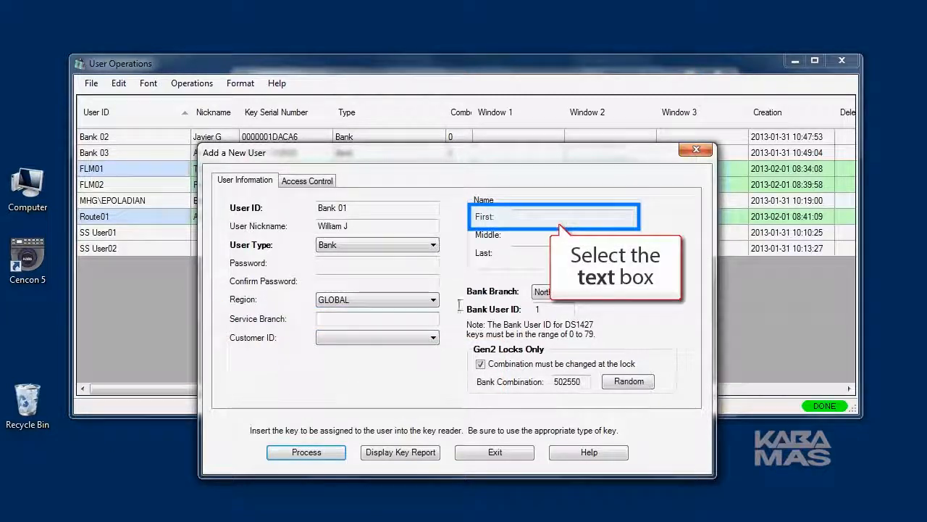
Fill in the user's first and last name.
left_click(520, 215)
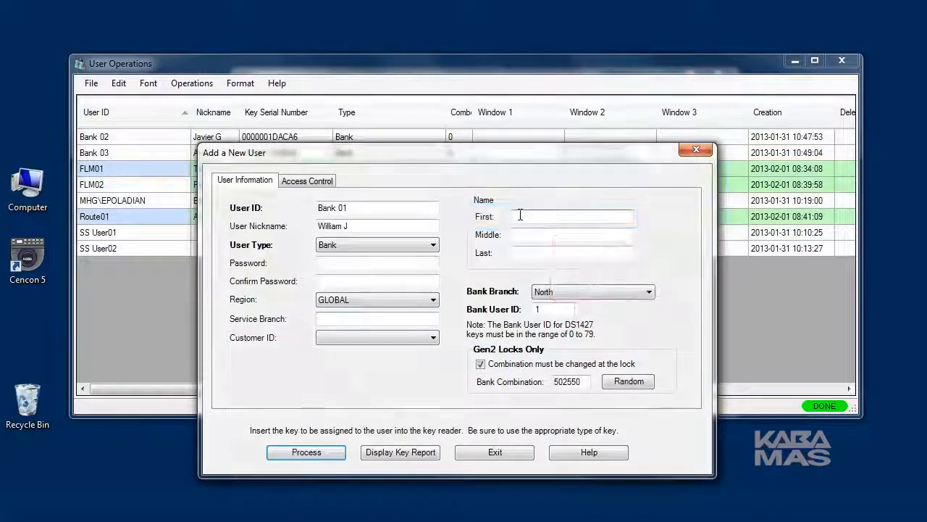
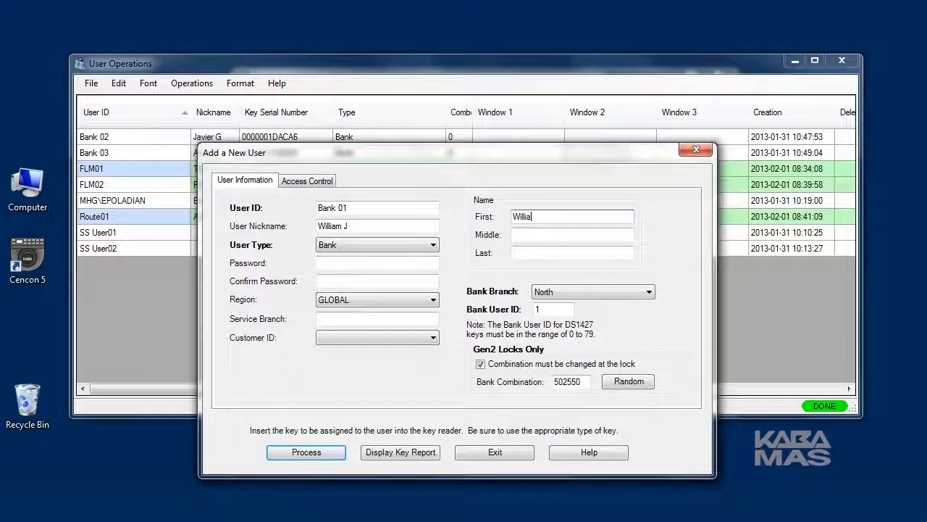
left_click(528, 253)
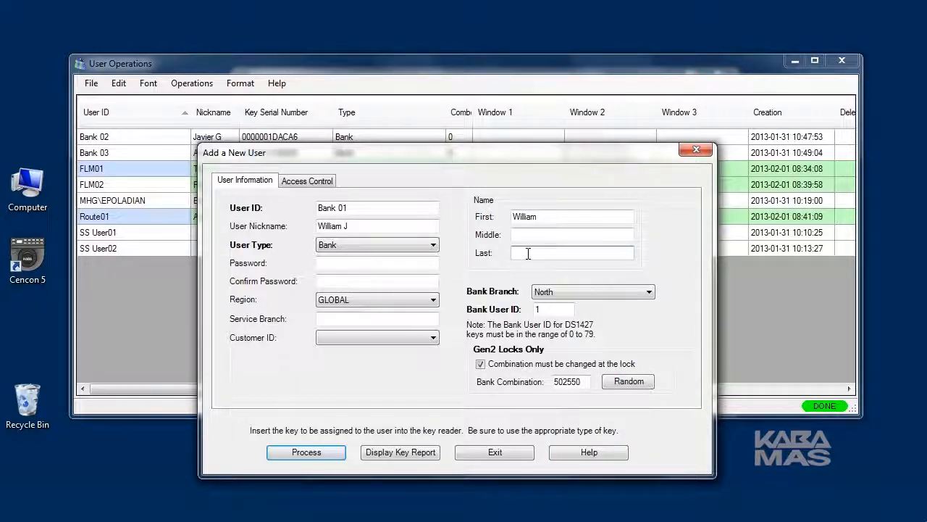
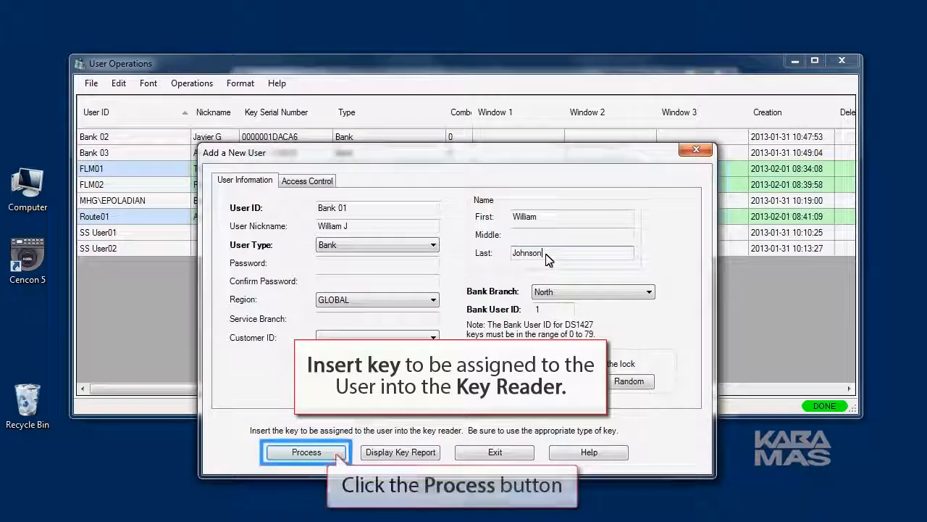
Process user Bank 01, decline adding another user, and close User Operations.
left_click(279, 453)
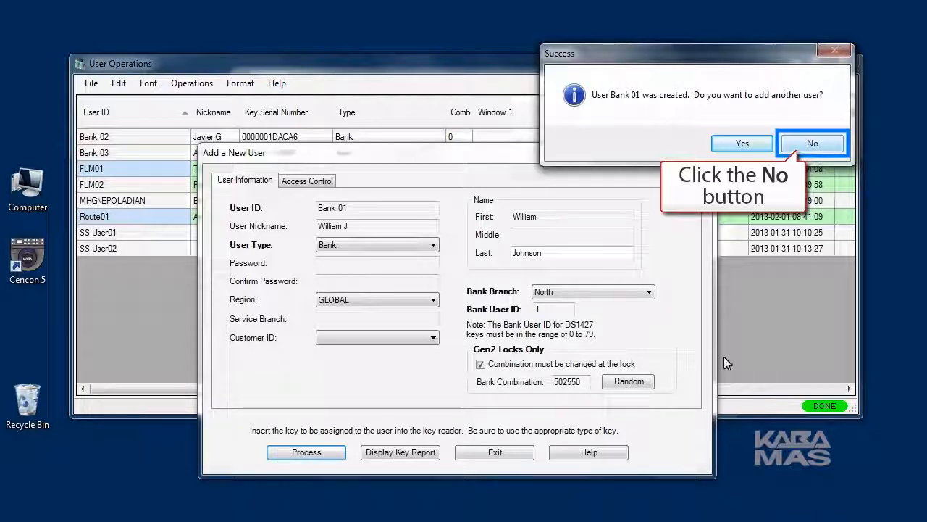
left_click(812, 142)
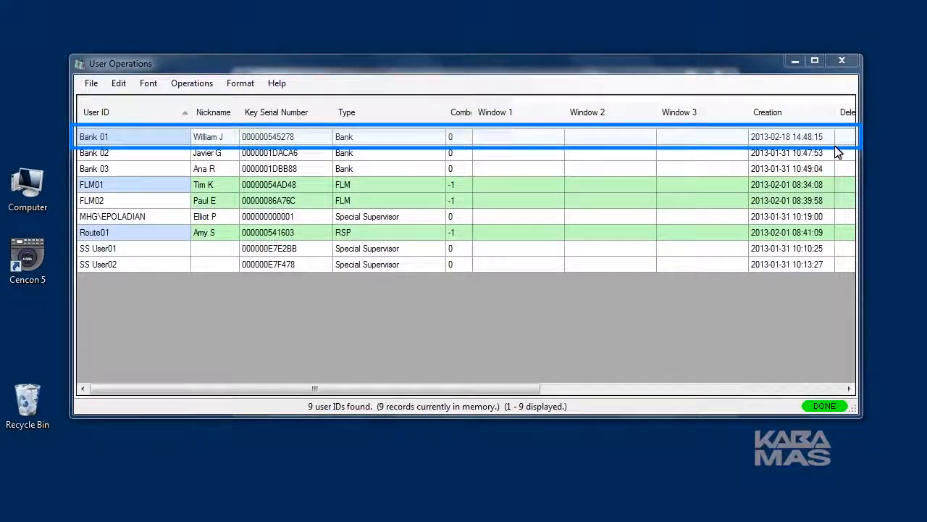
left_click(848, 59)
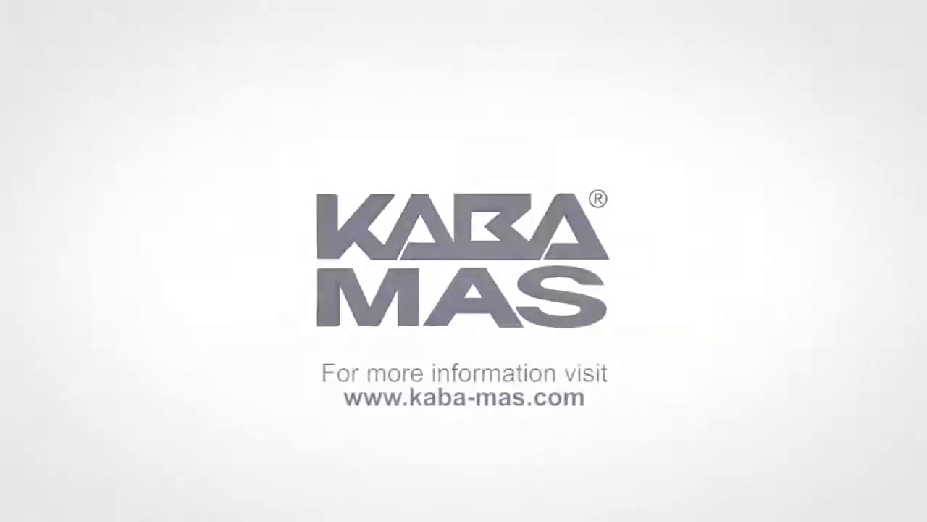